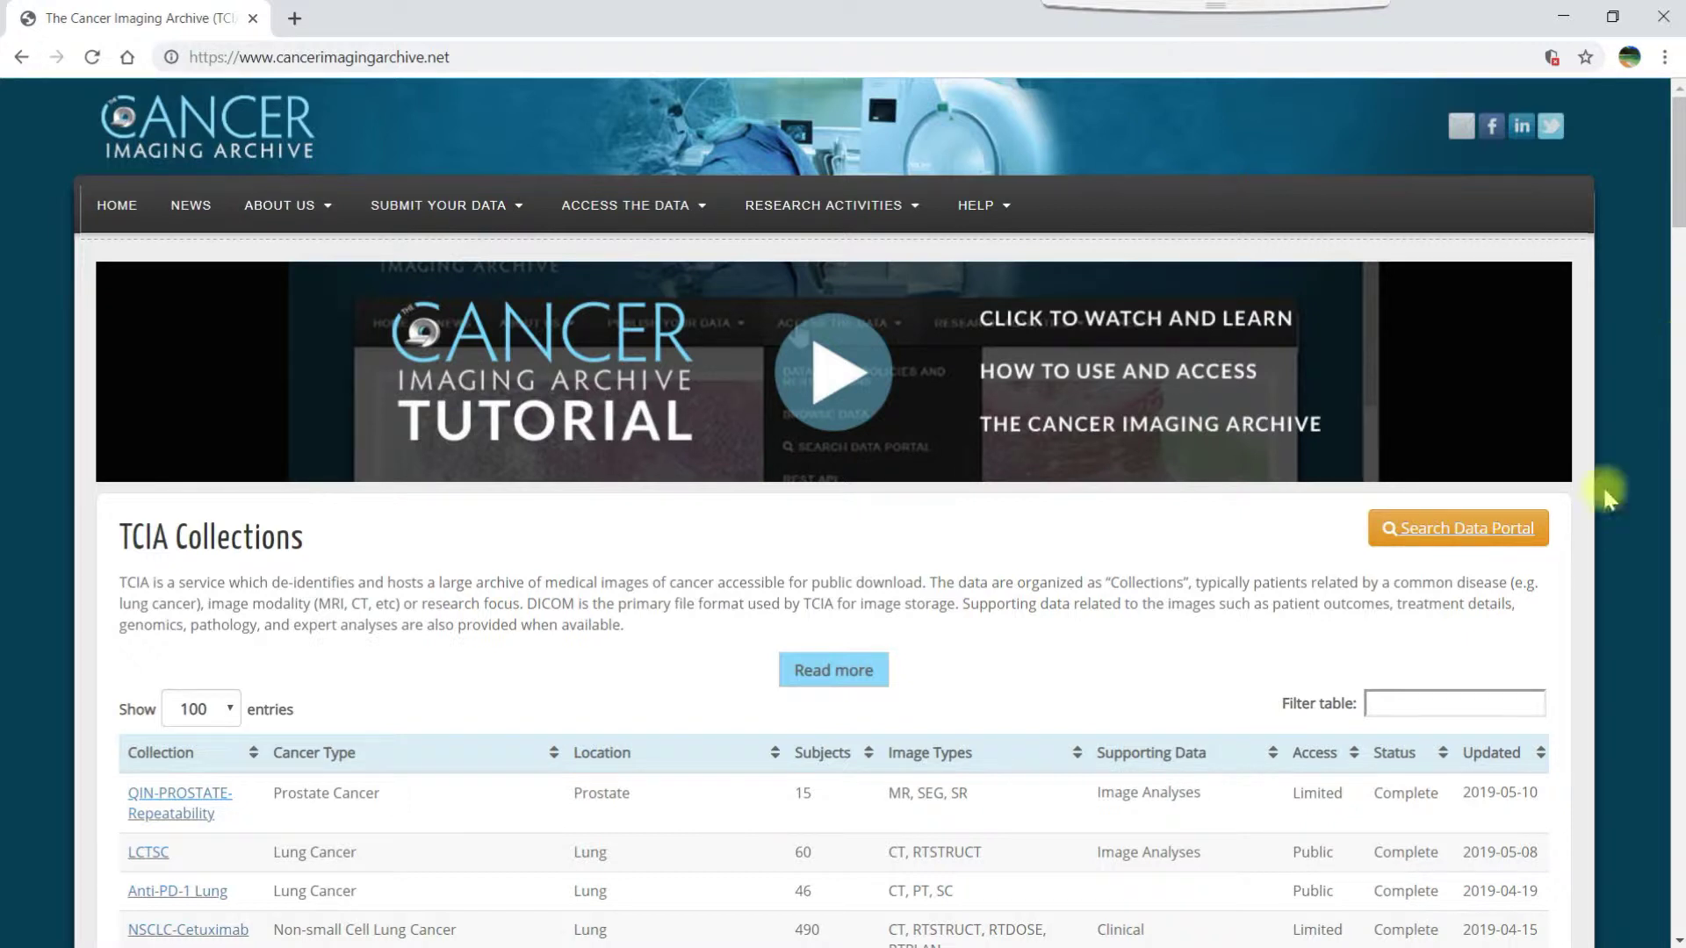
Step: Open the data portal search from the TCIA Collections page
click(1495, 530)
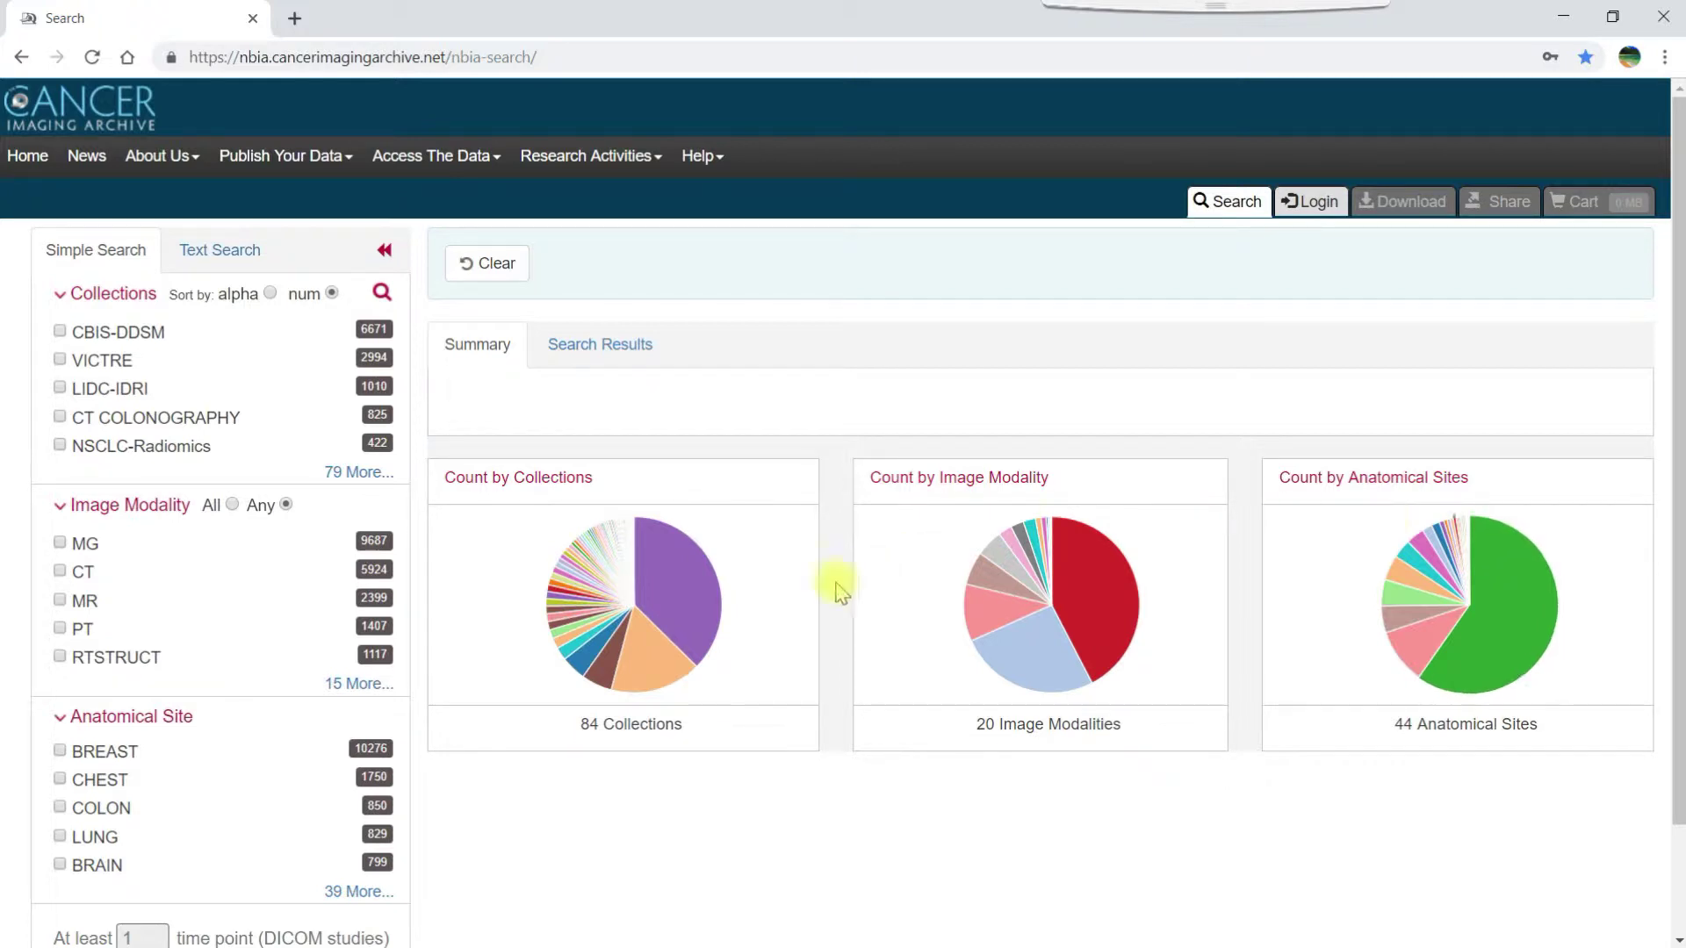
Step: Filter the search to CT modality and the KIDNEY anatomical site, listing 272 subjects
click(59, 571)
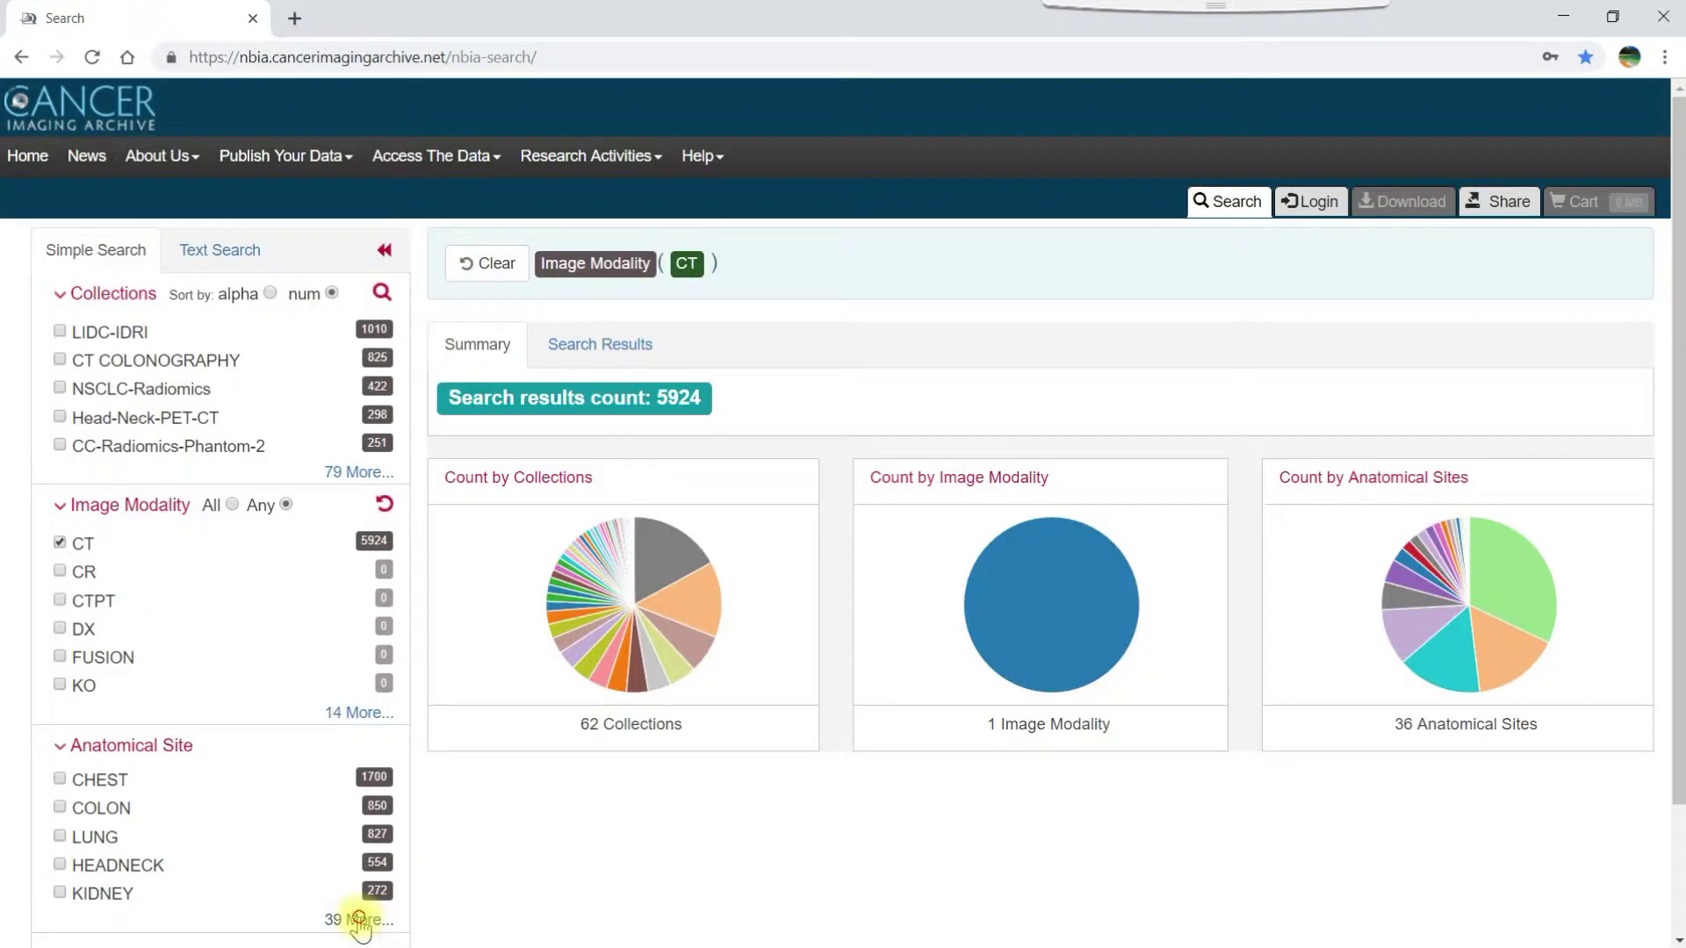
click(360, 919)
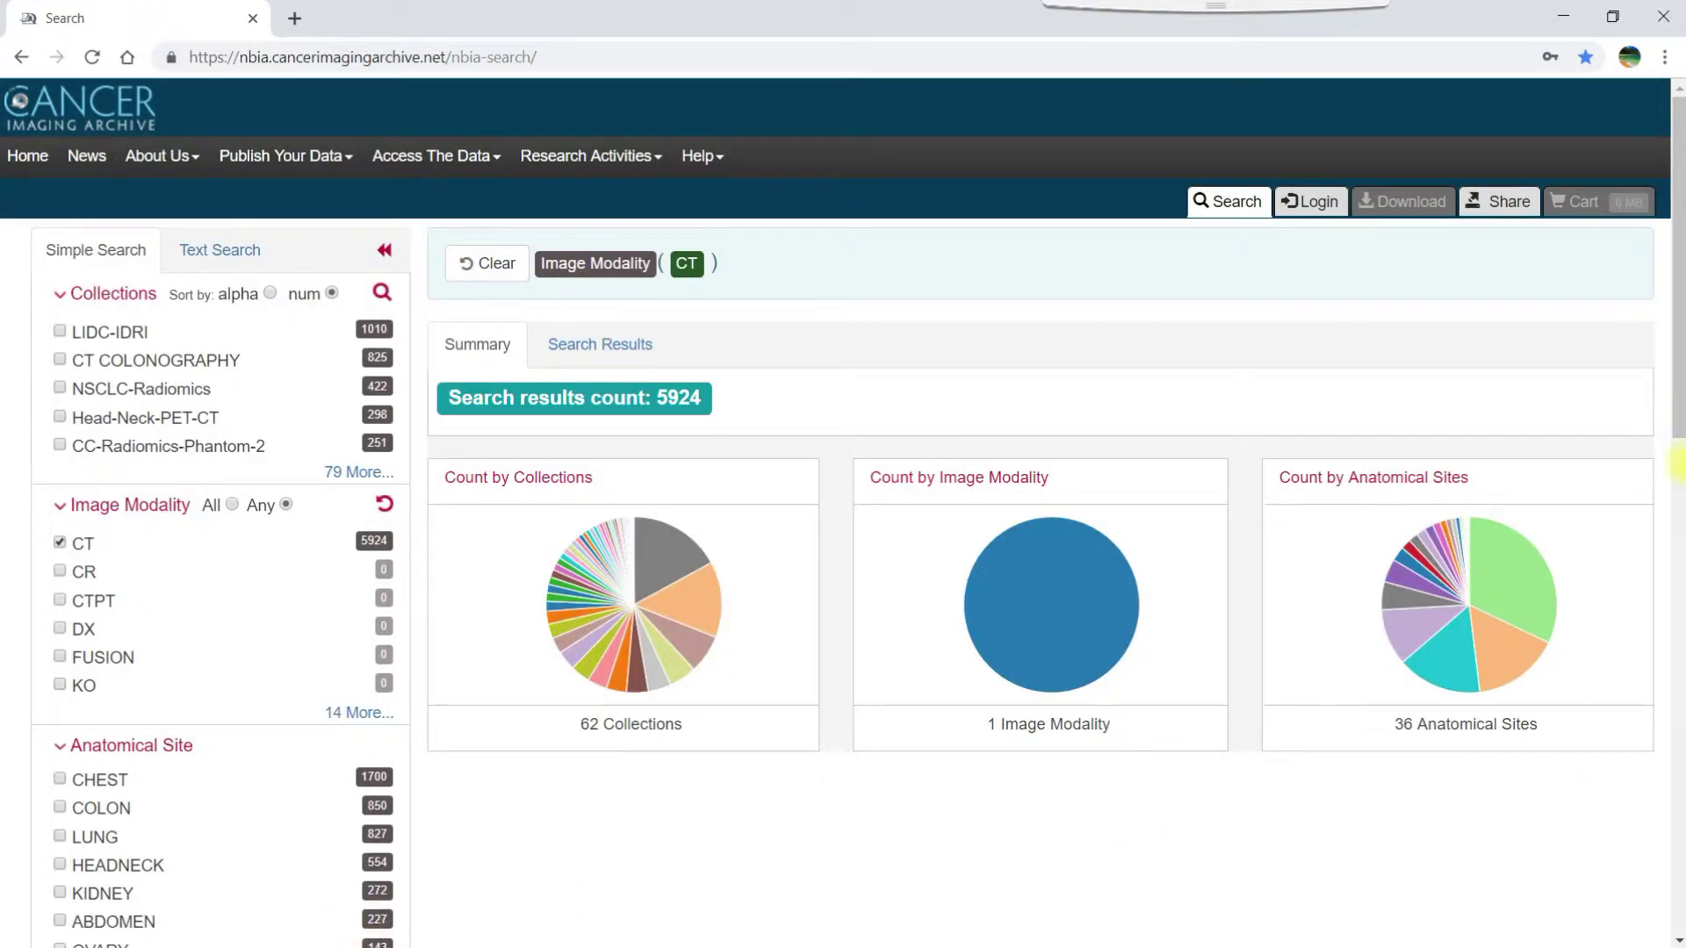
scroll(232, 761, down, 1)
scroll(232, 759, down, 1)
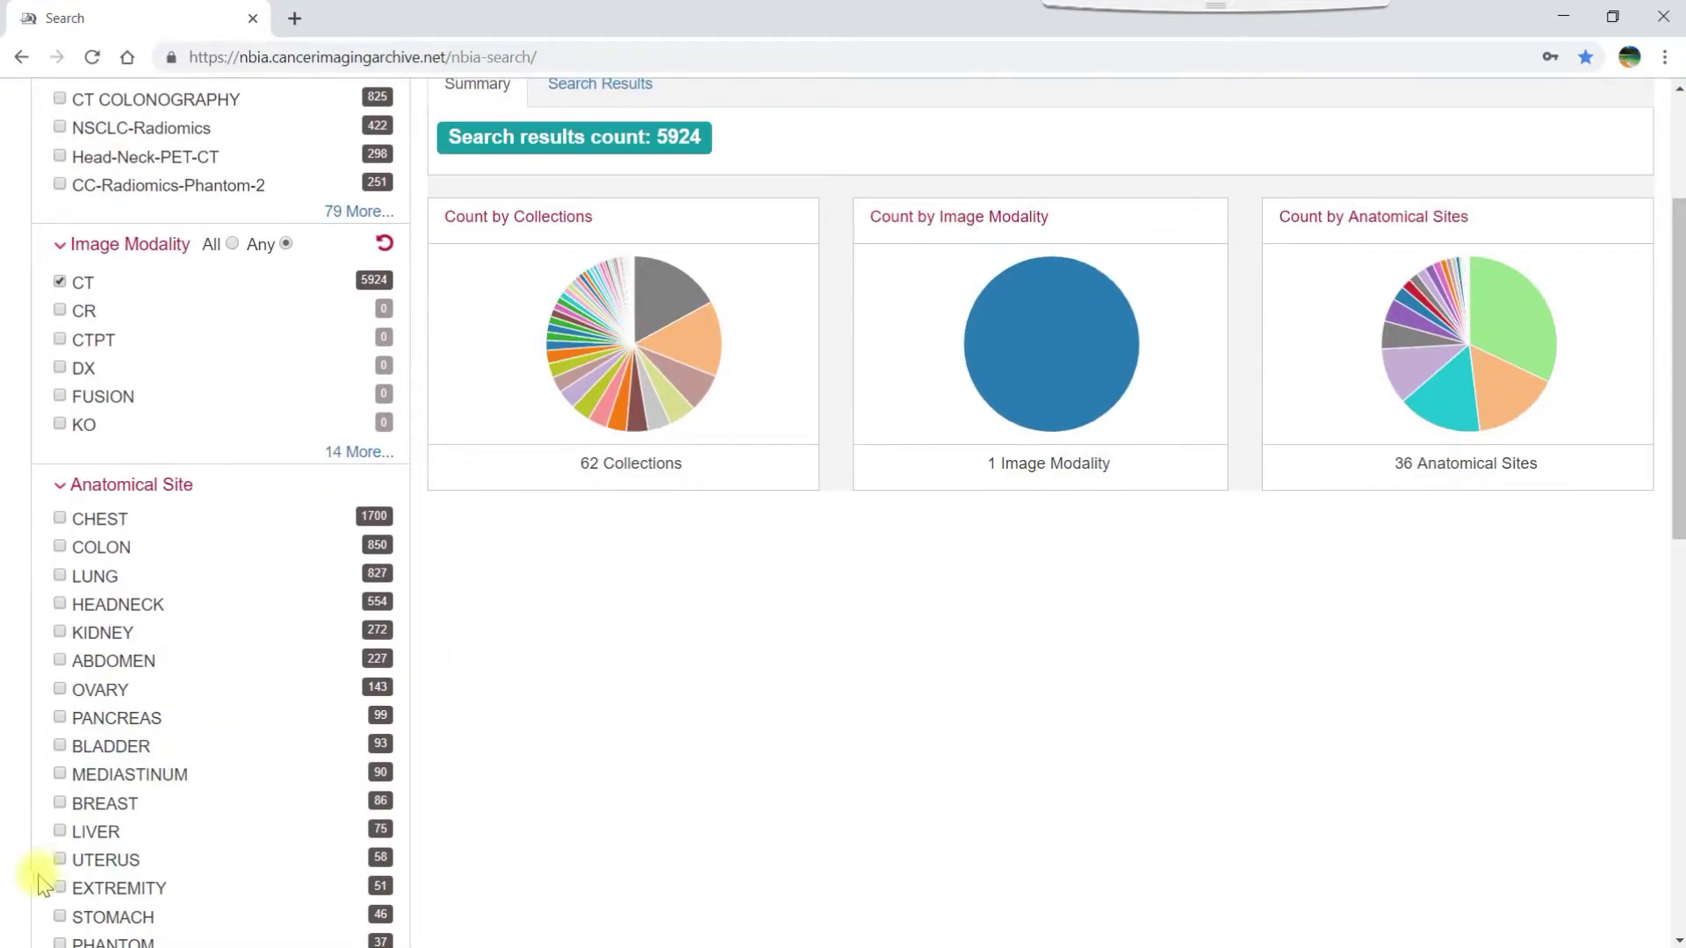
click(60, 633)
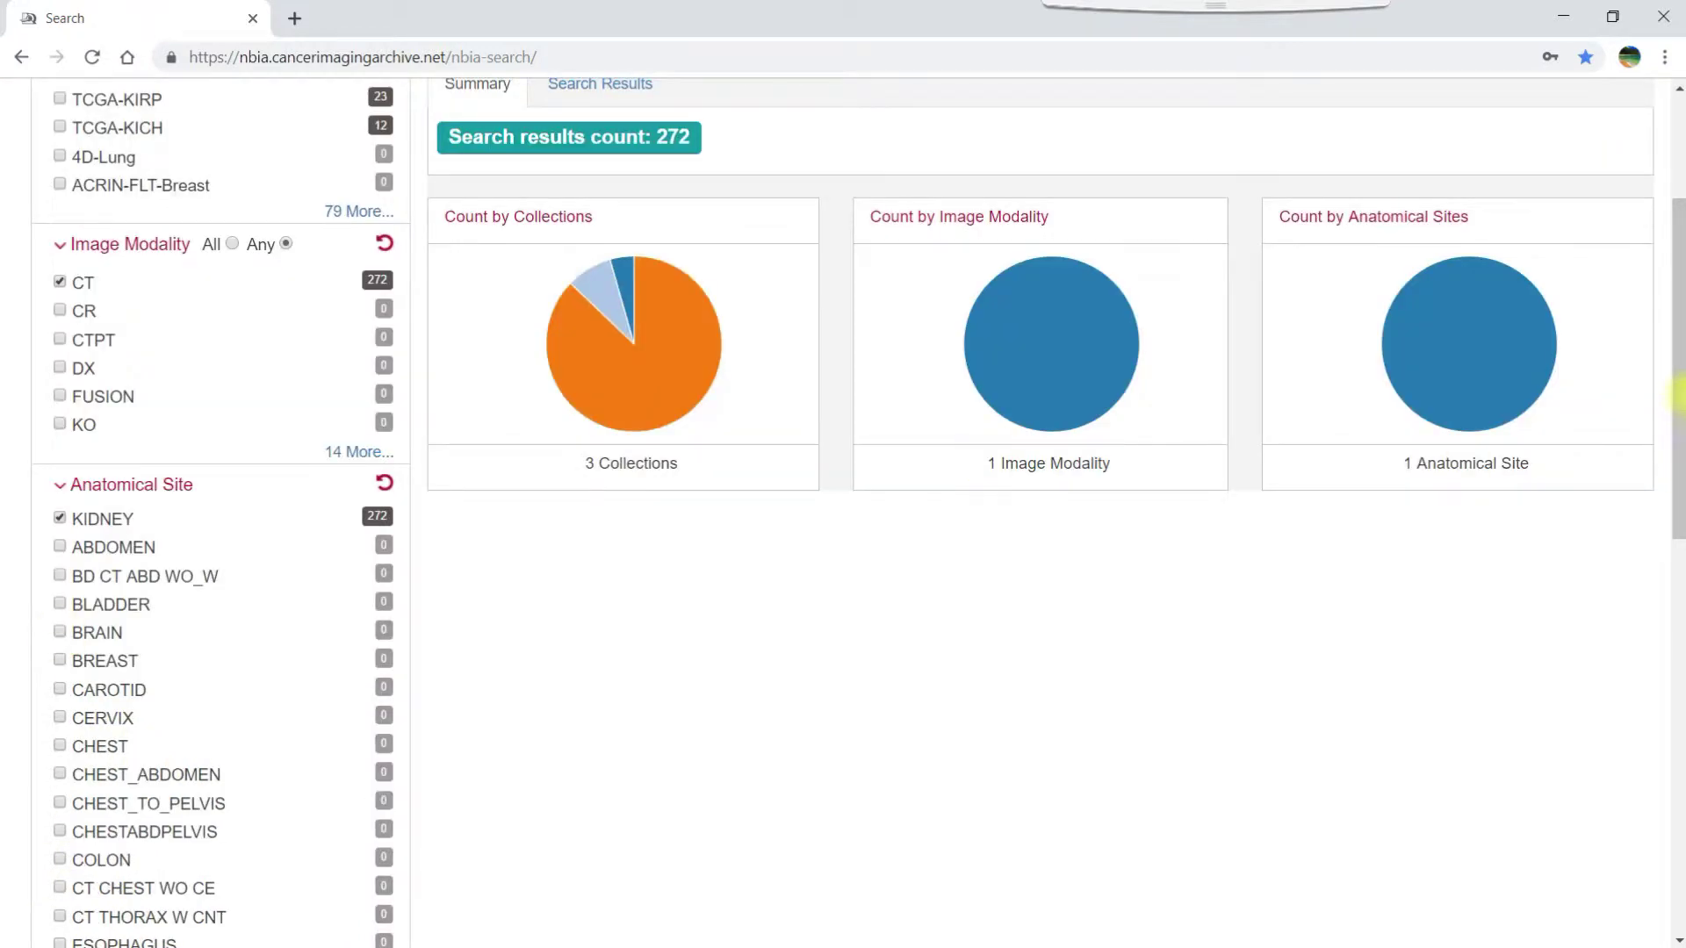
drag(1677, 369, 1679, 265)
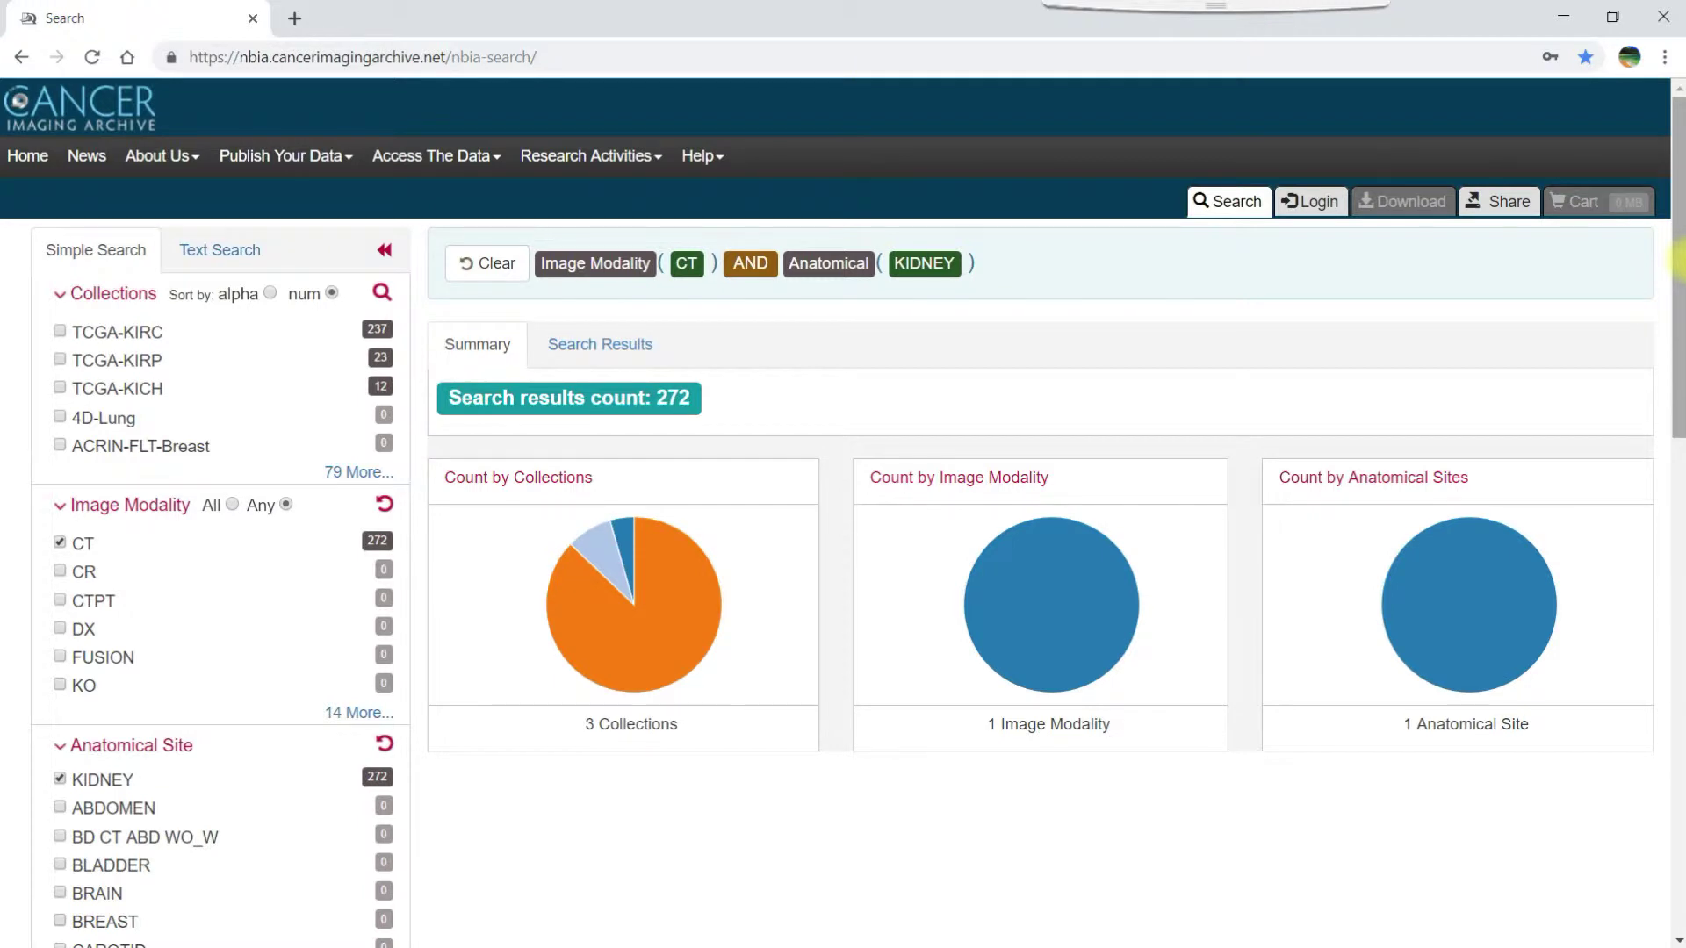
click(591, 349)
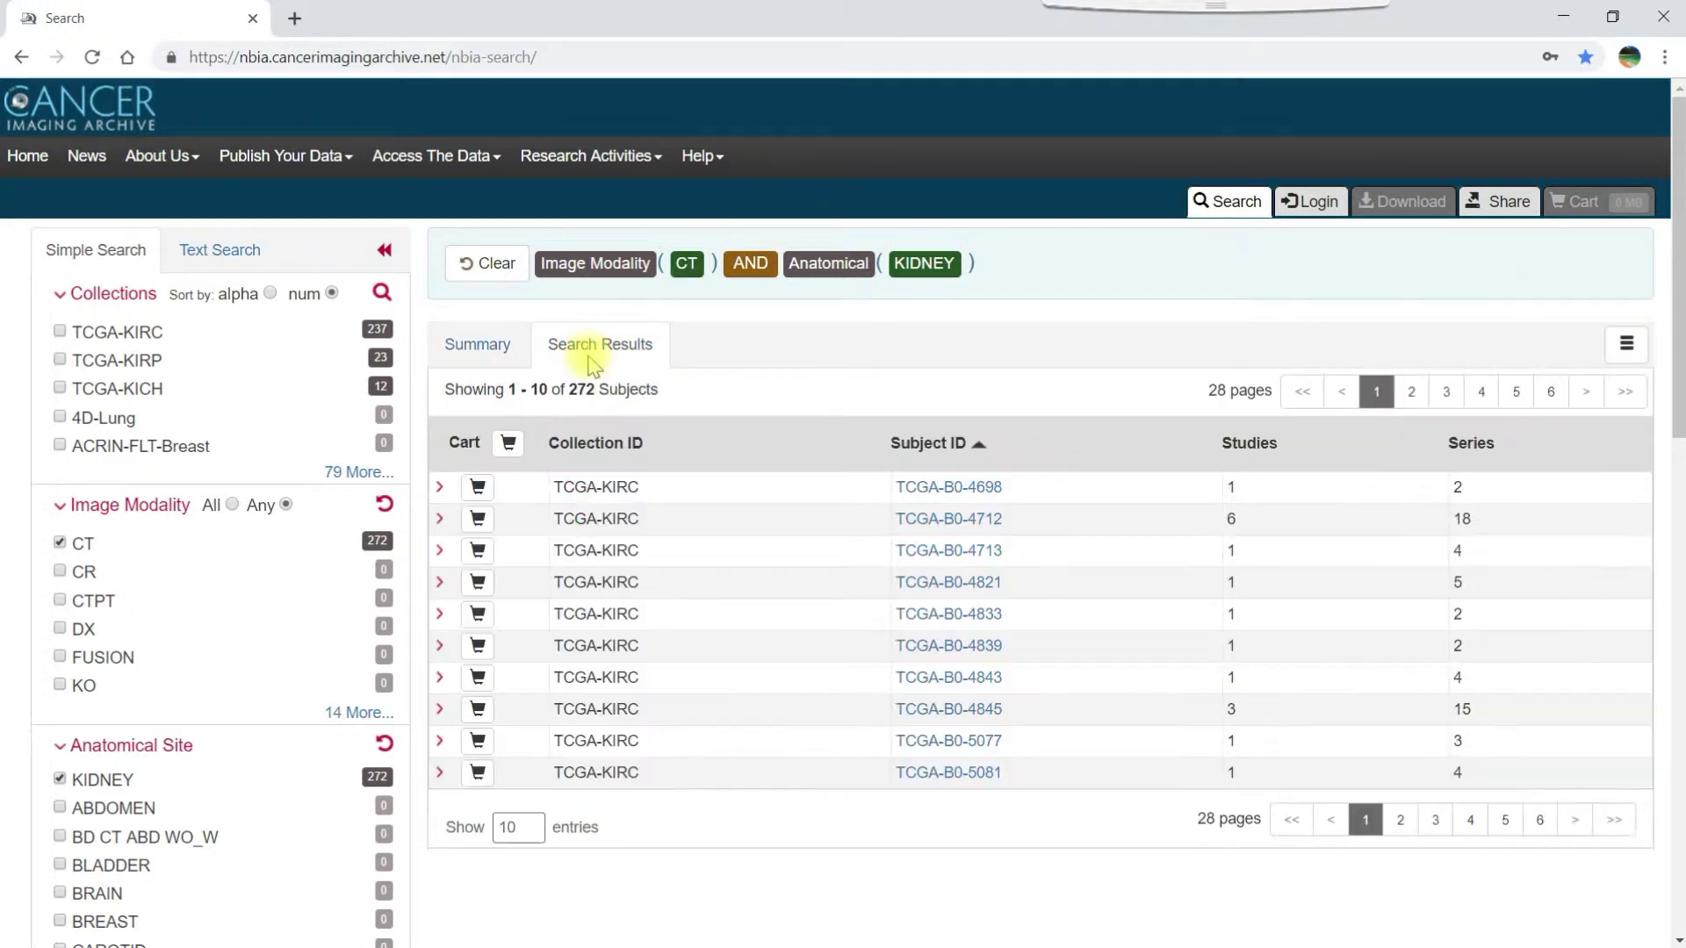
Step: Add all listed kidney CT subjects to the cart and view its 59 series (about 2 GB)
click(509, 443)
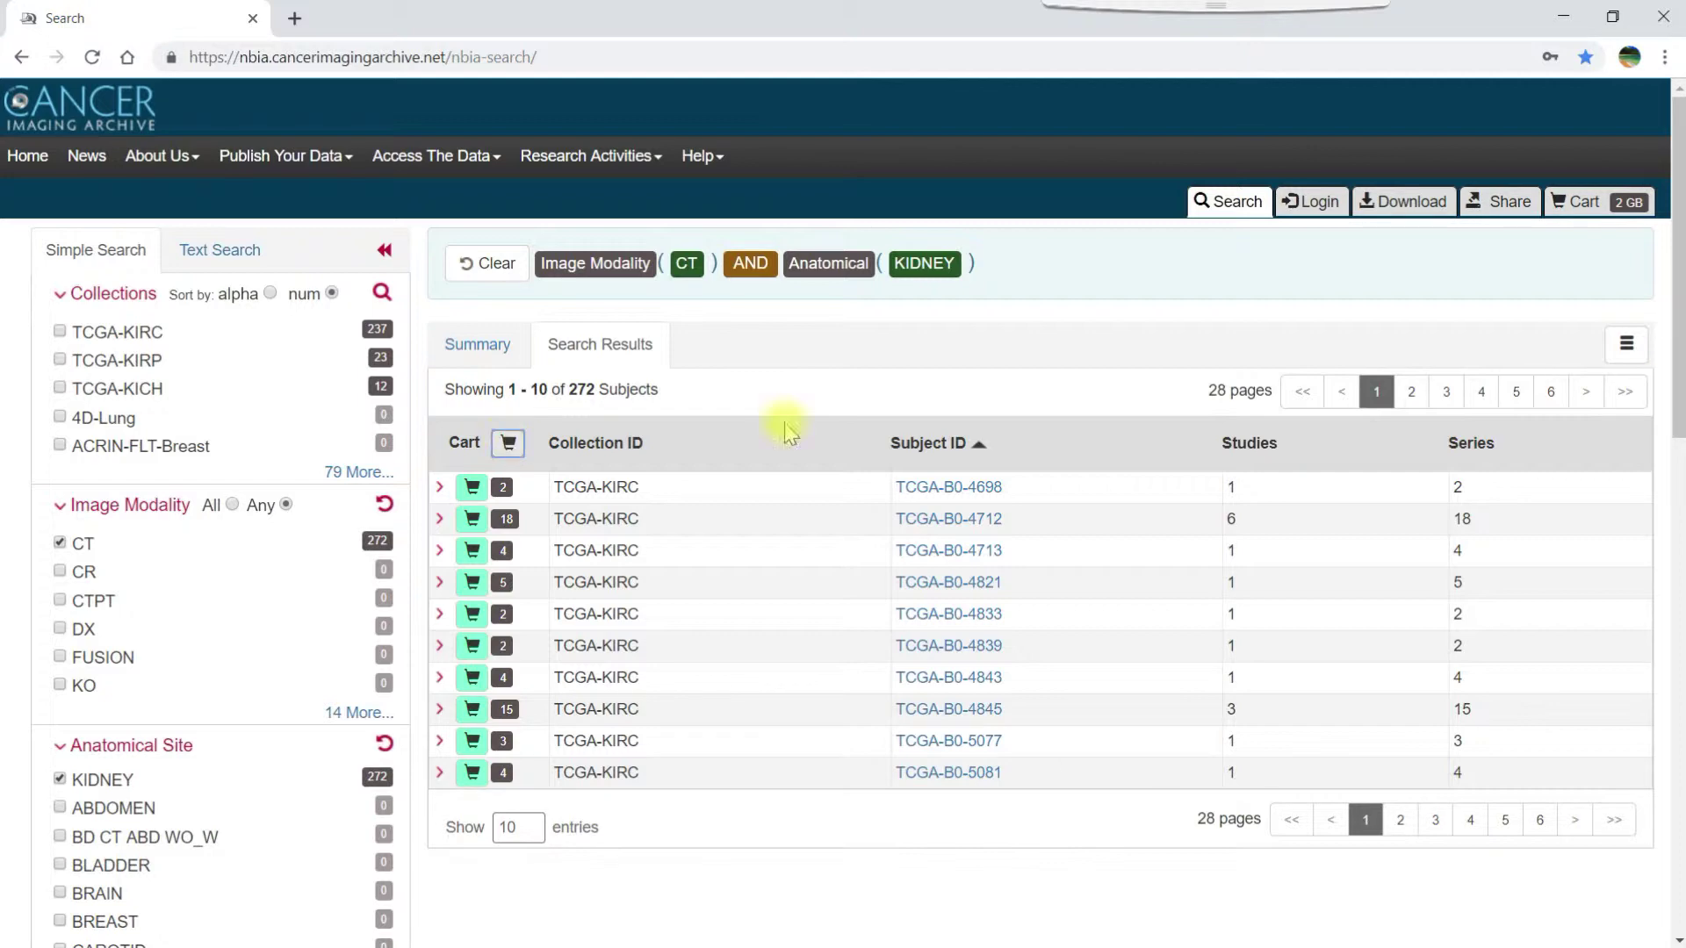
click(1573, 205)
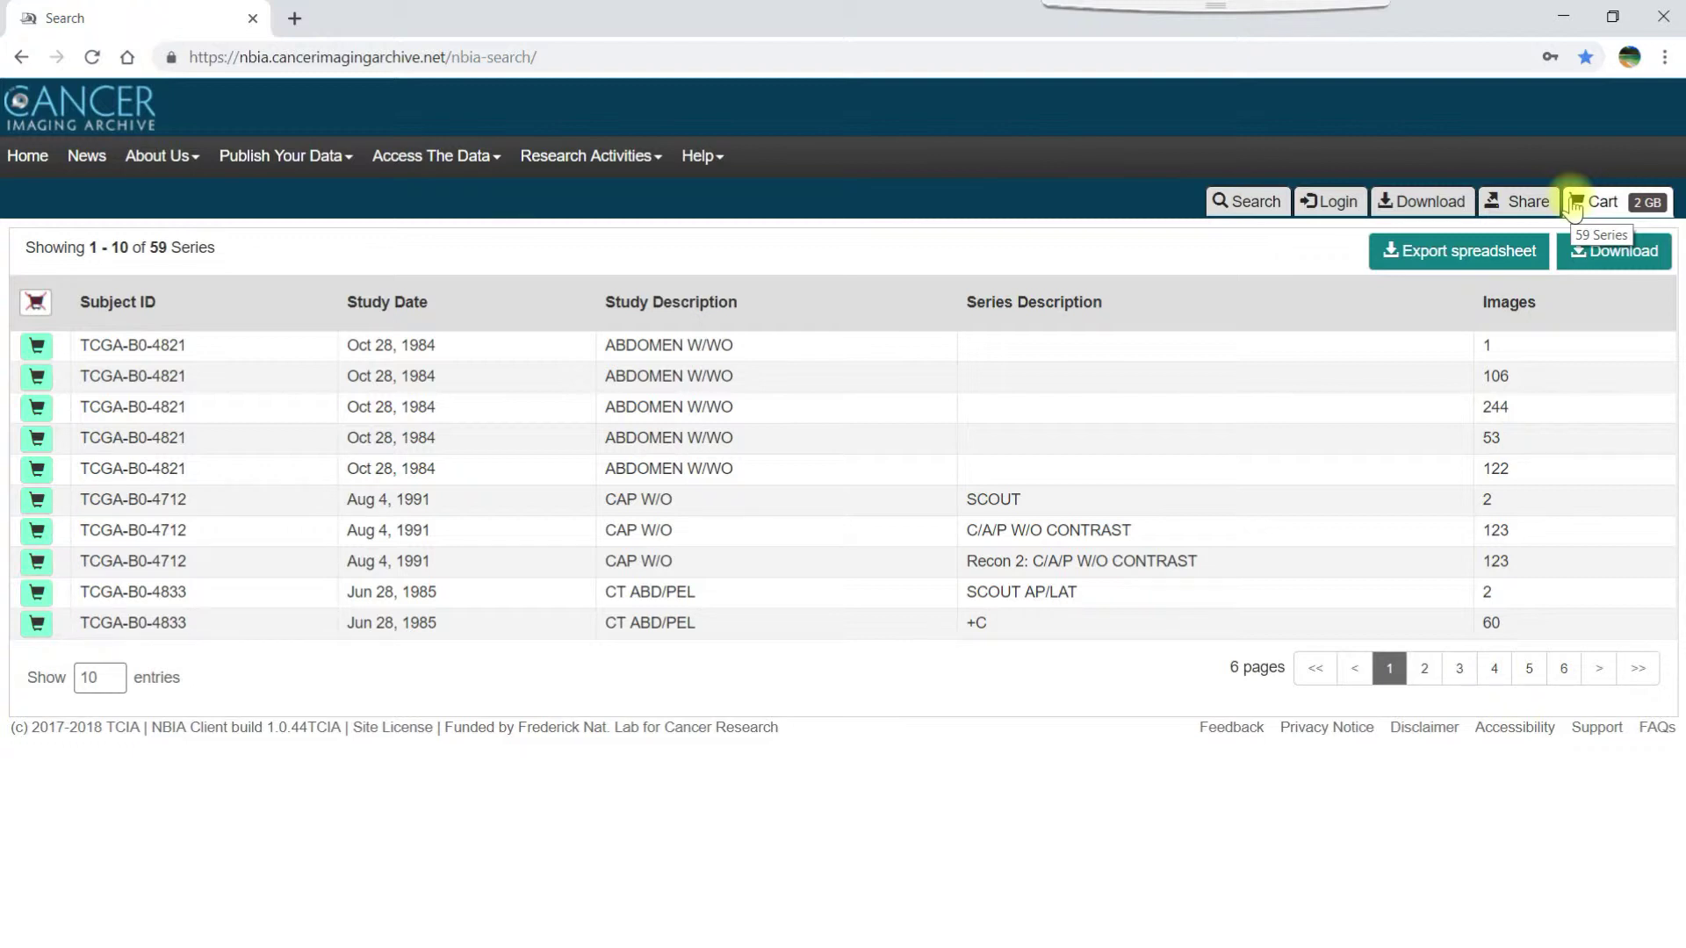
Step: Generate the Share my Cart URL for the 59-series cart, then close its dialog
click(1517, 211)
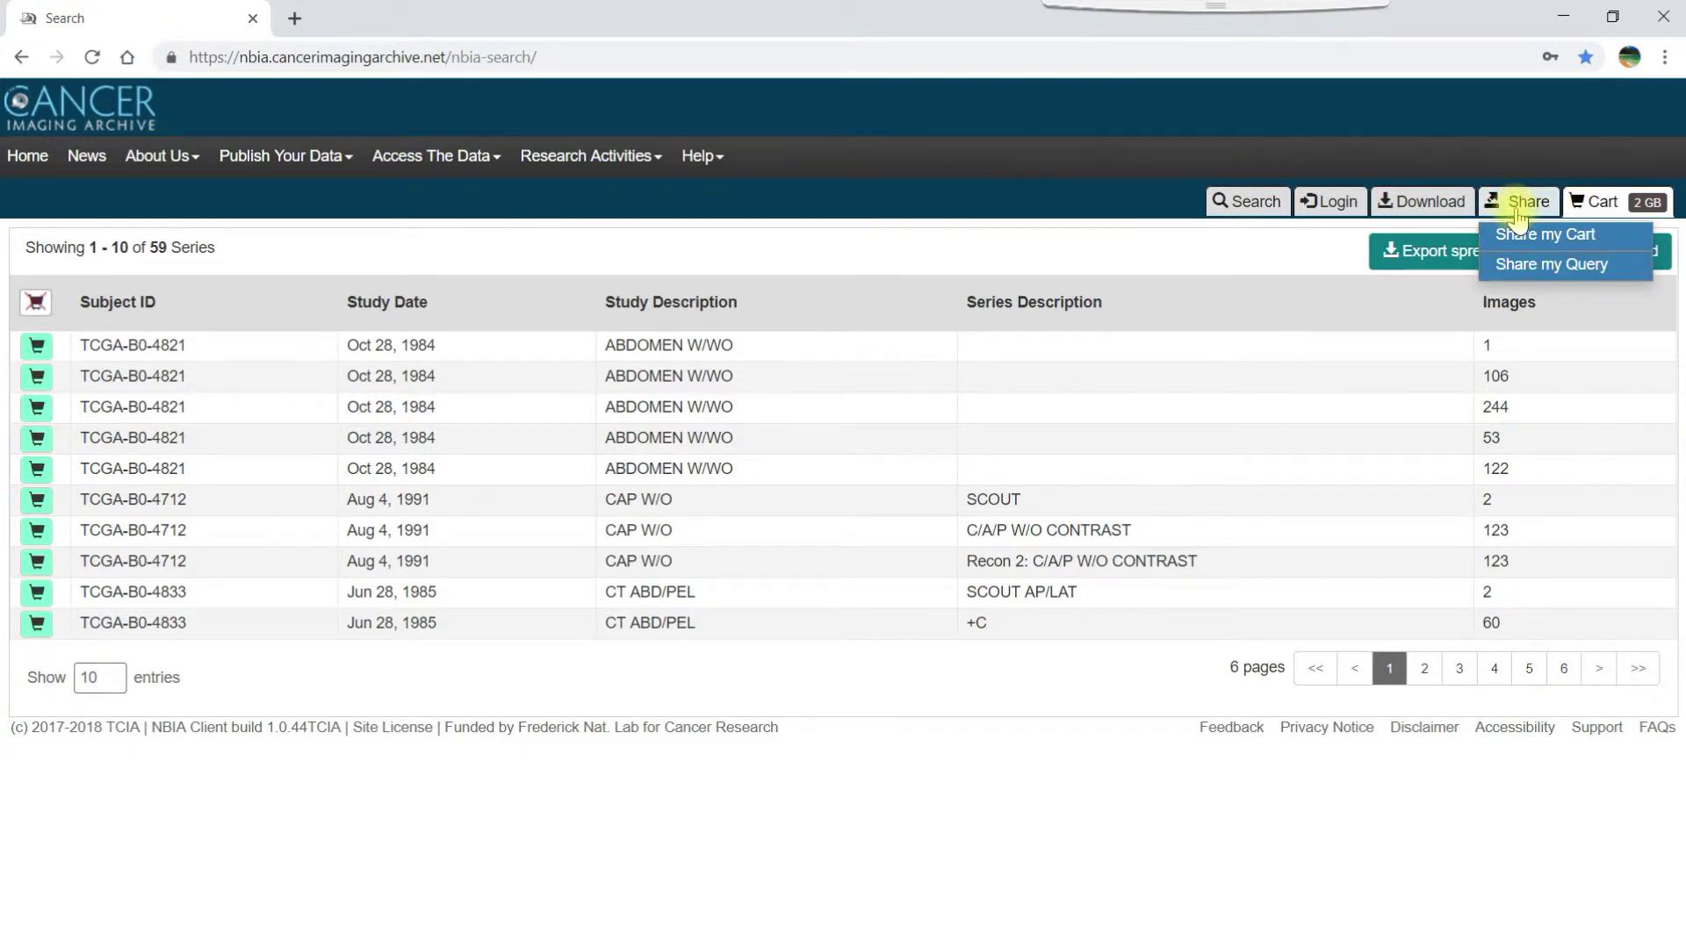
click(1525, 233)
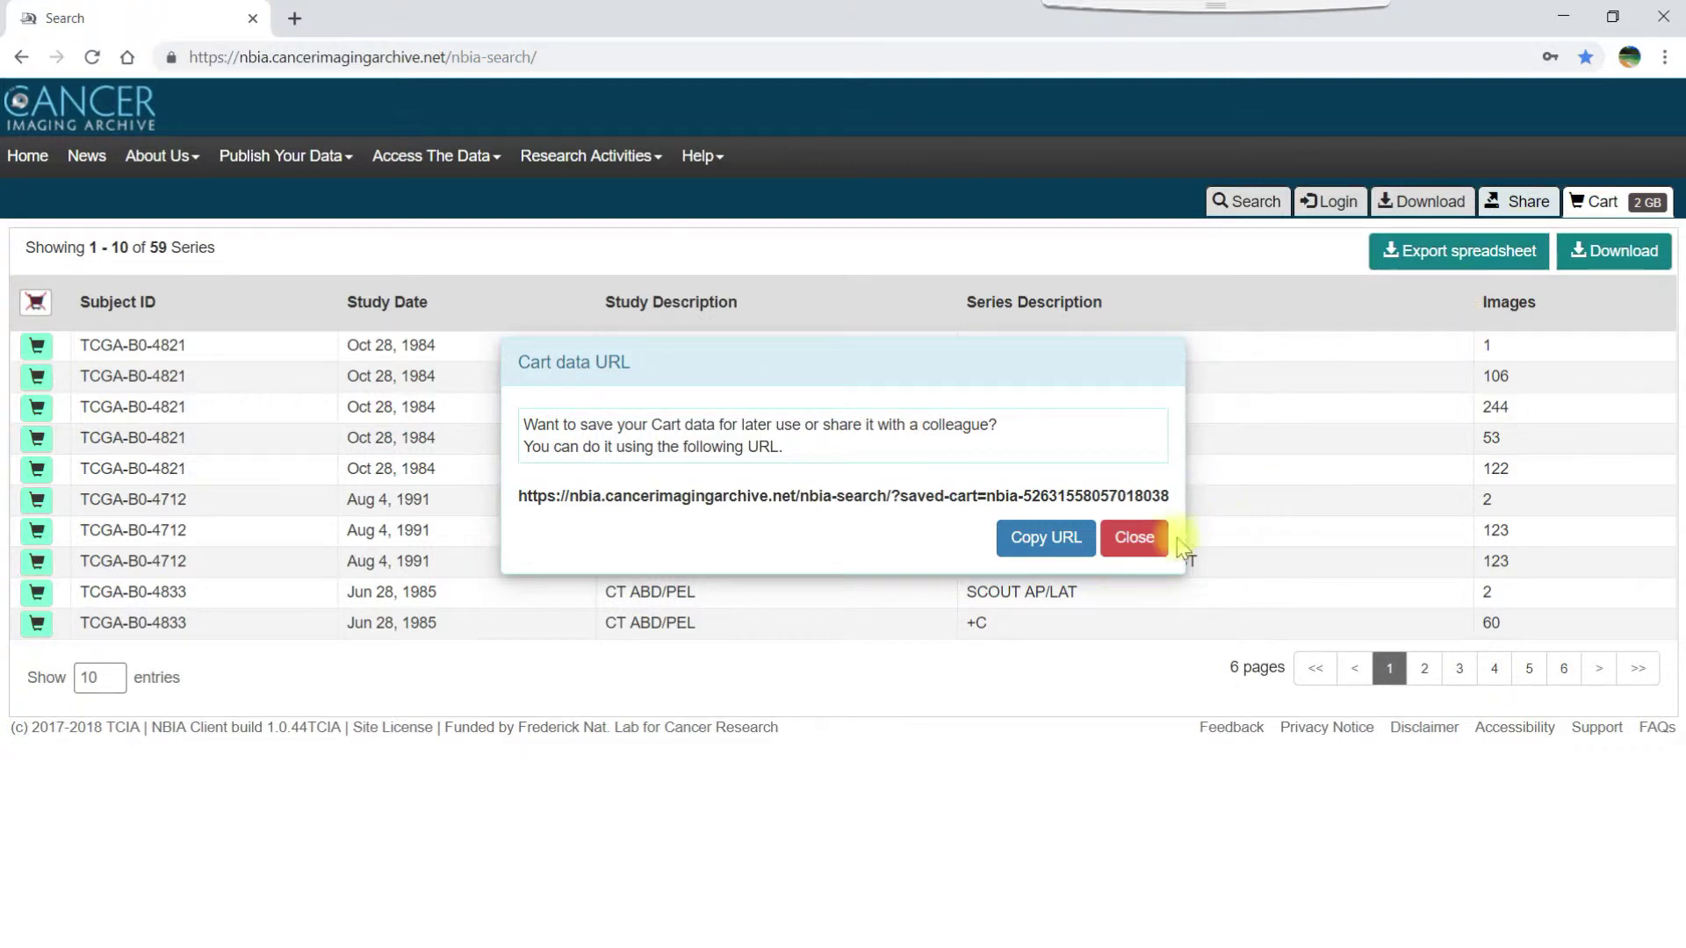
click(1144, 536)
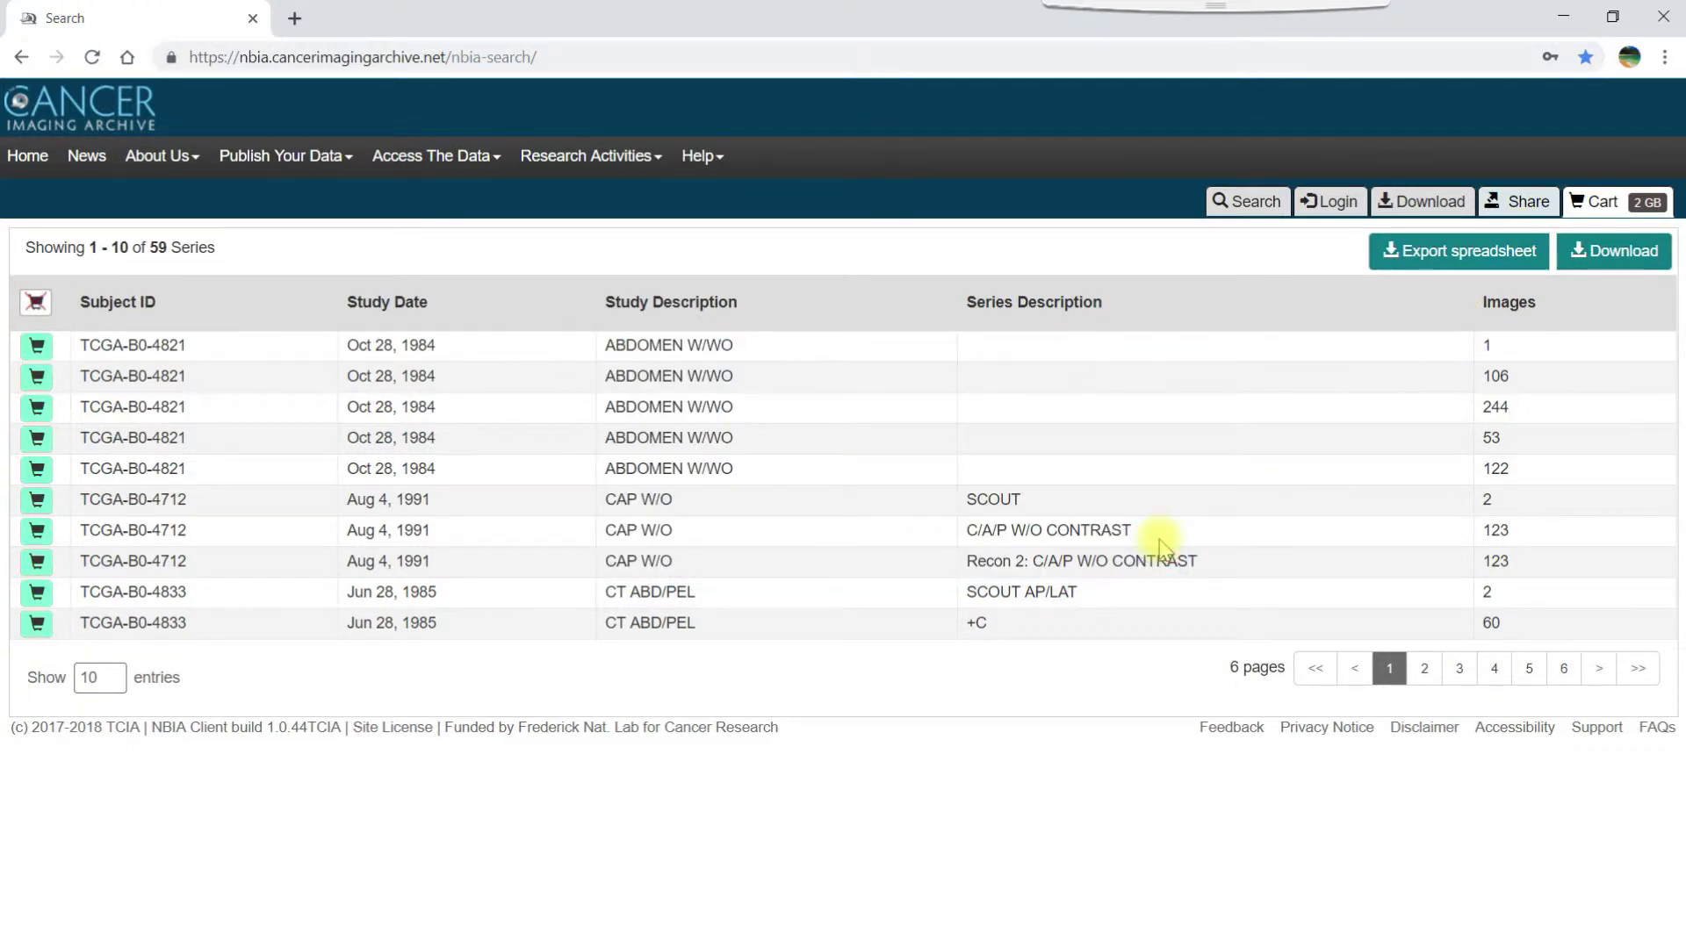
Step: Show the Share my Query URL for the kidney CT search criteria
click(1529, 202)
click(1528, 263)
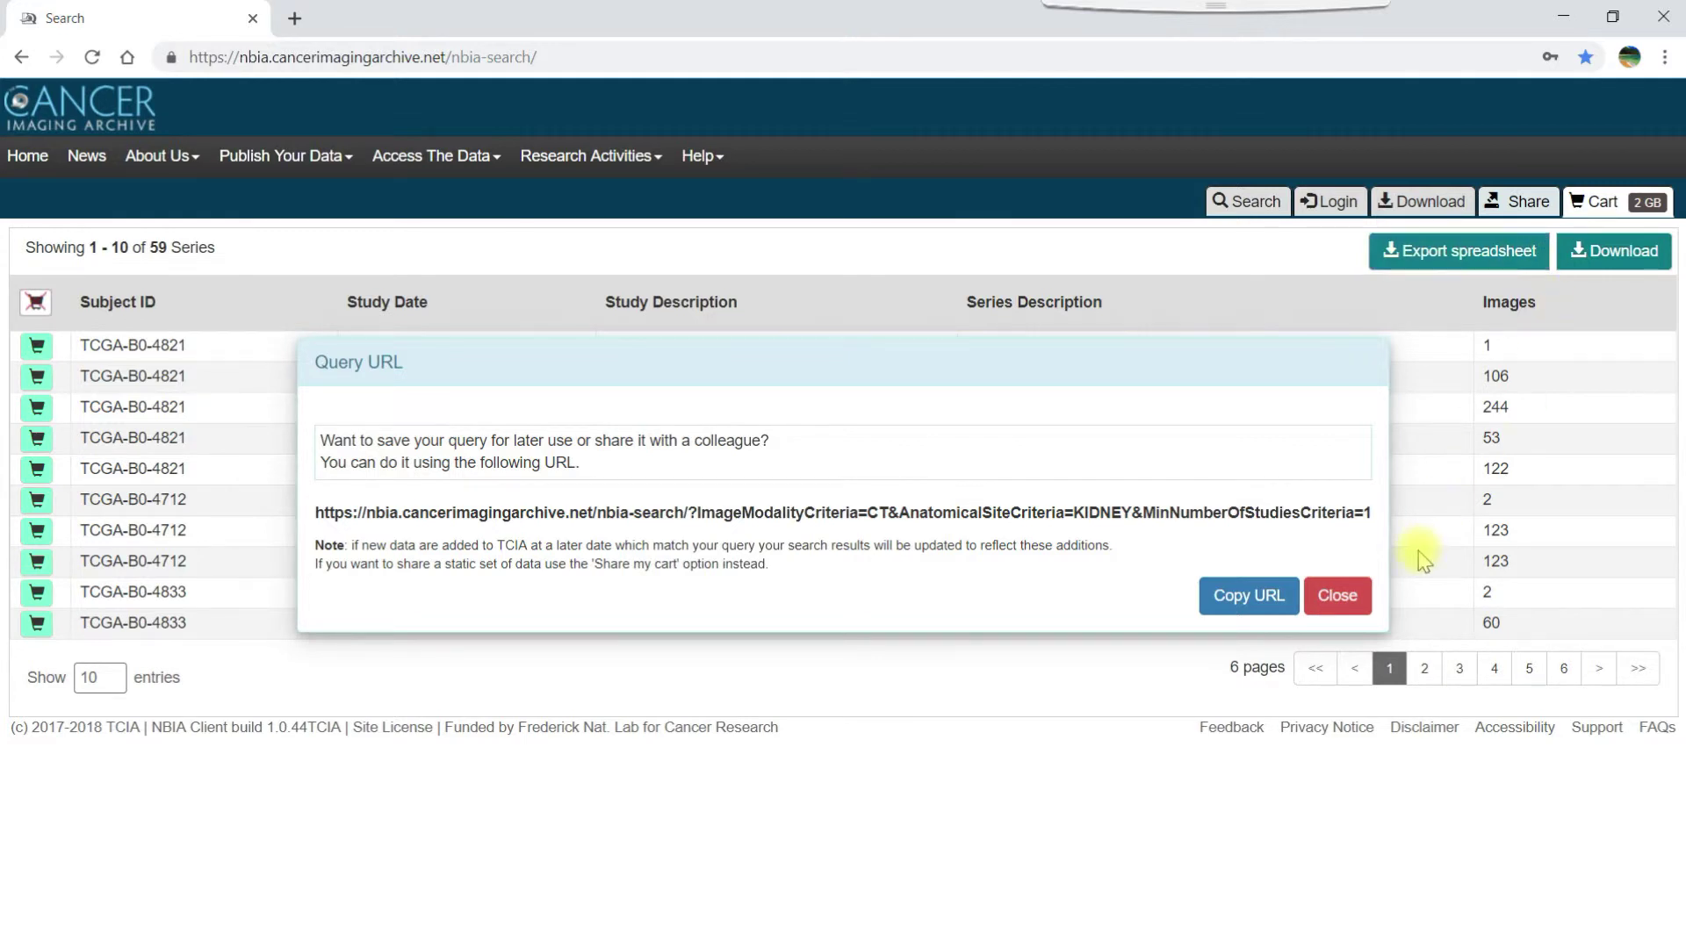
Step: Export the cart's 59 series metadata to CSV, view it in Excel, then close Excel
click(1337, 595)
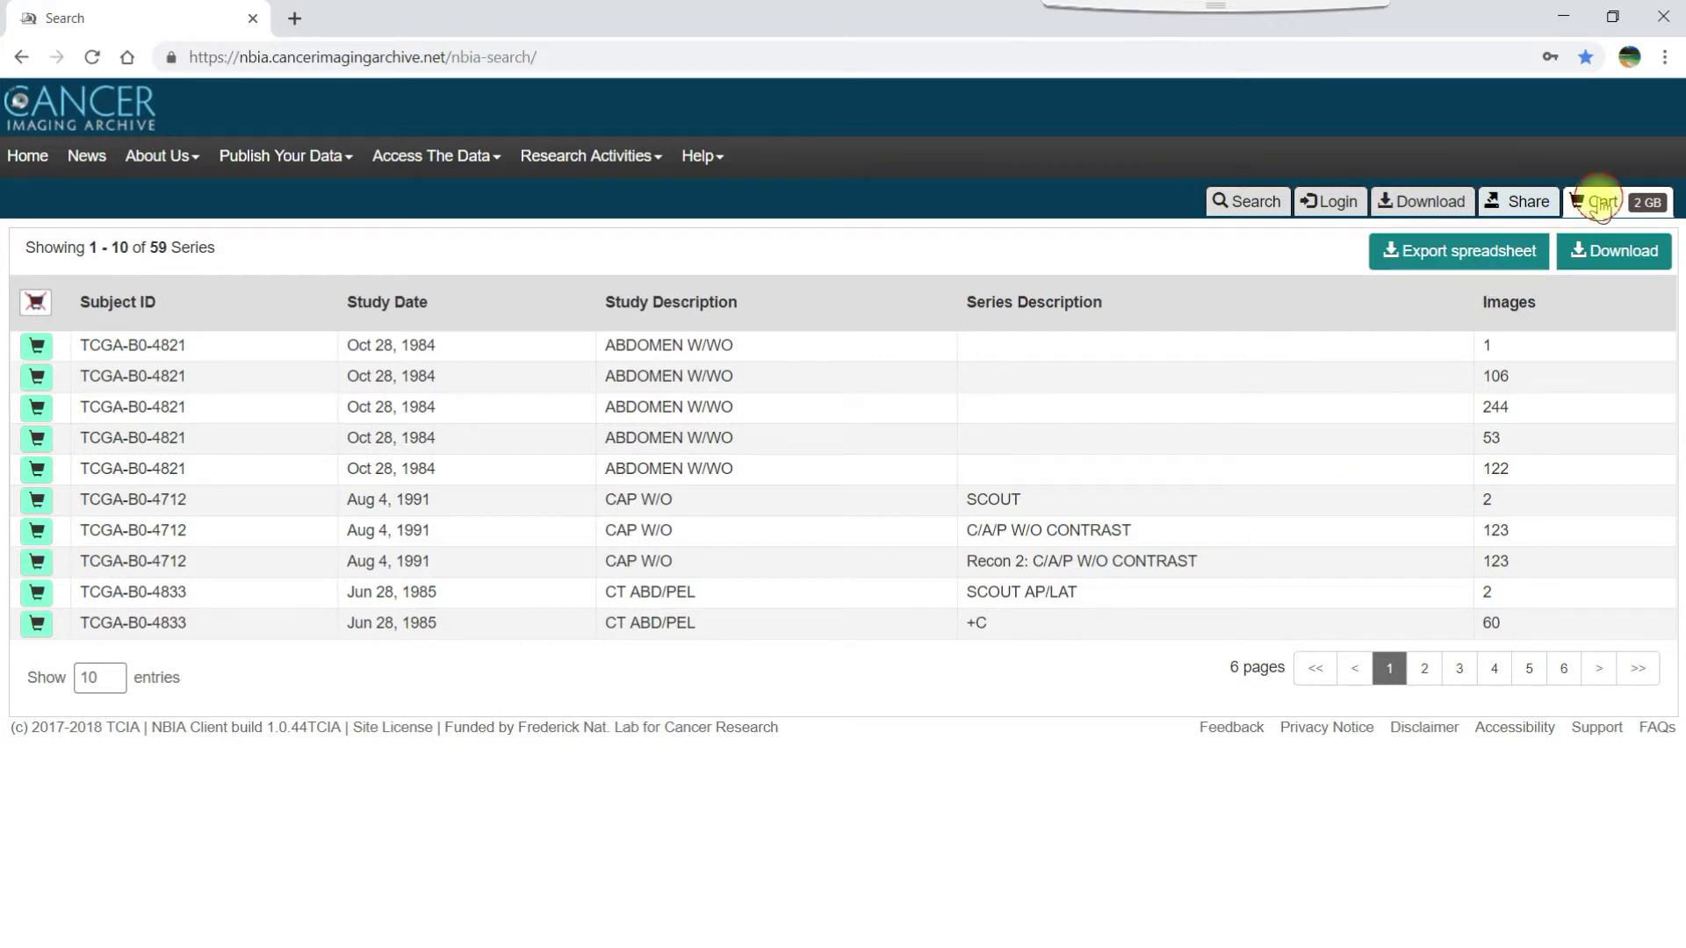
click(1515, 250)
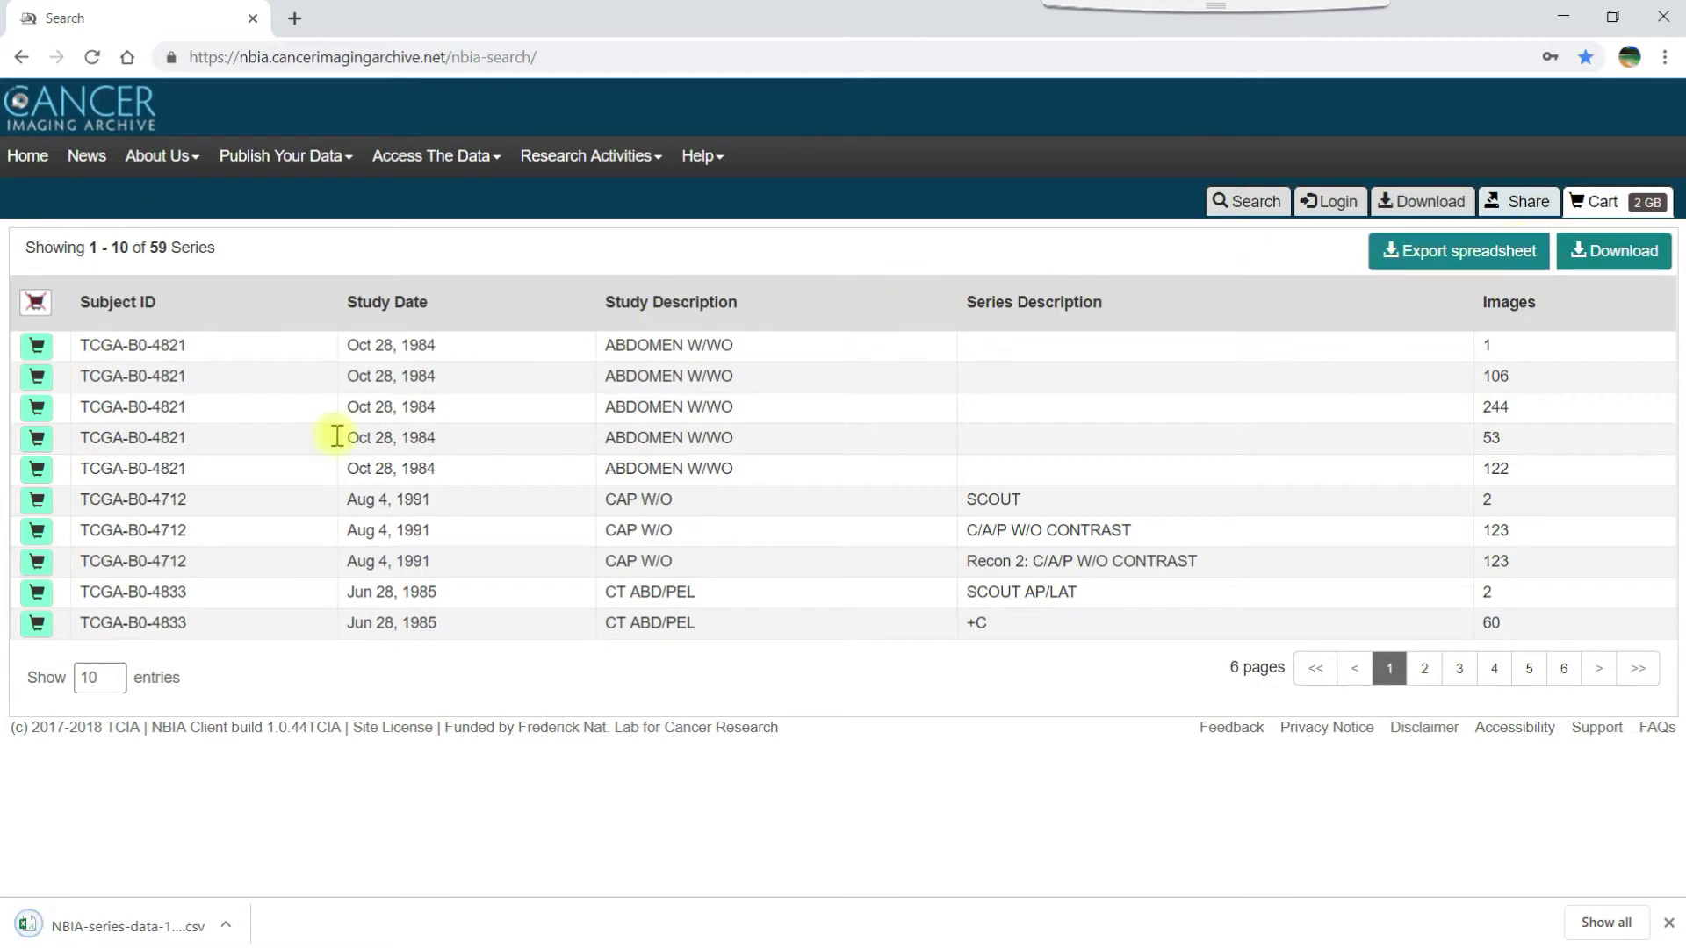
click(109, 928)
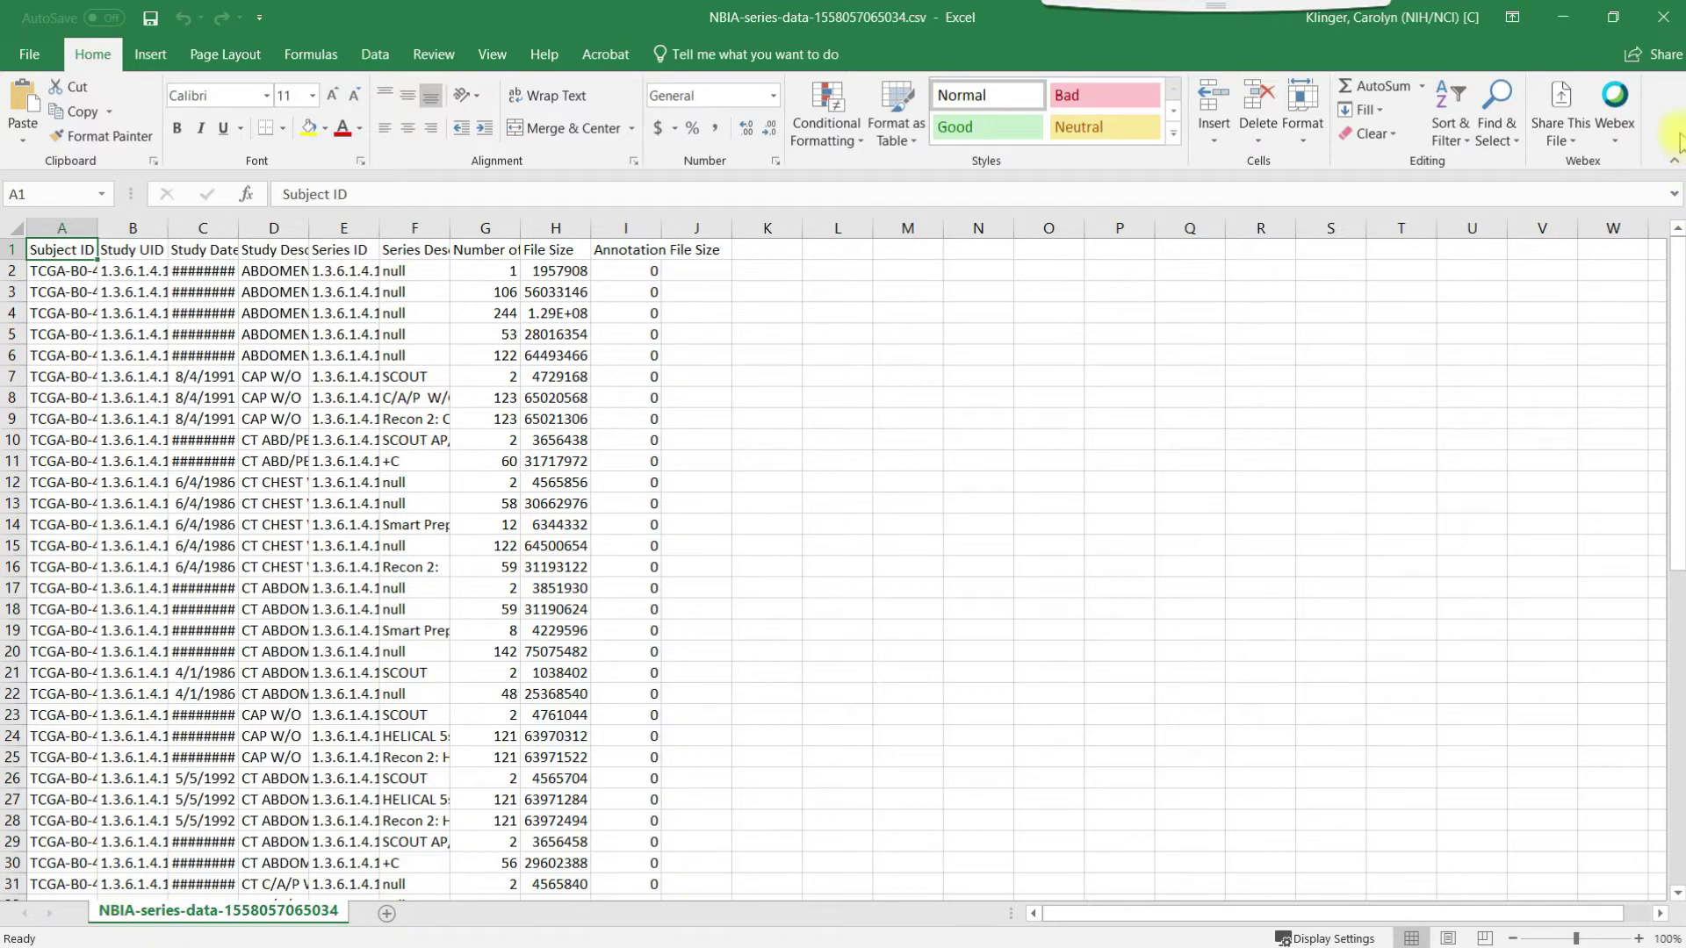
click(1669, 20)
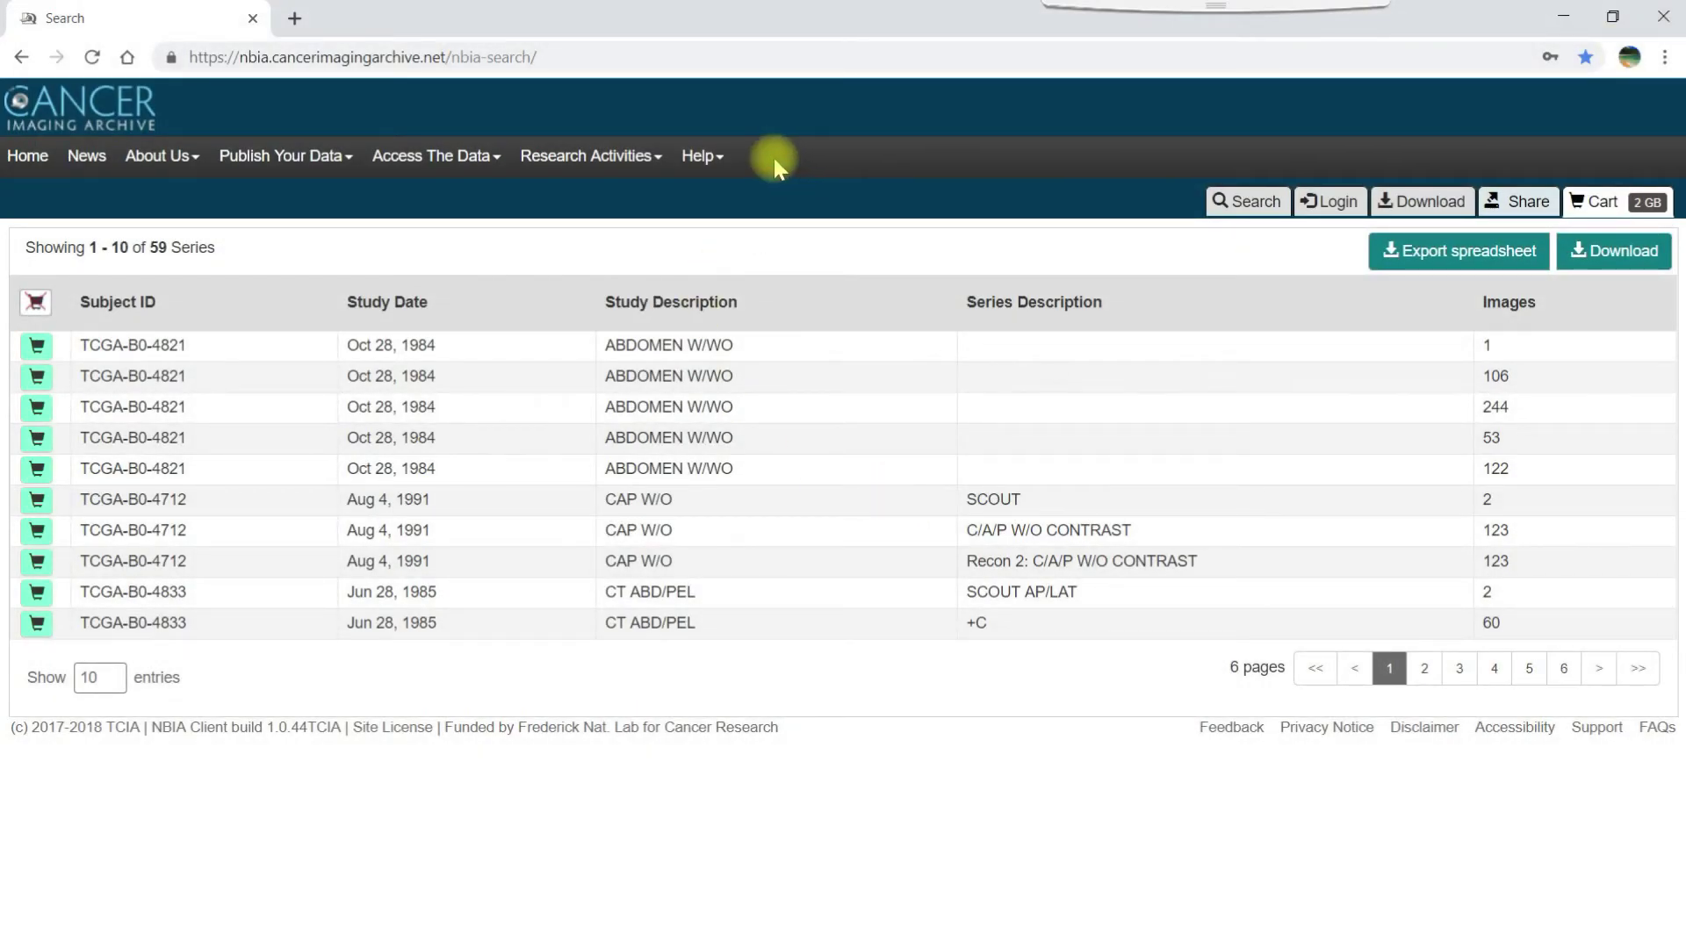
Step: Open the Help menu listing Help Desk, User Guides, FAQs and Show Introduction
click(720, 164)
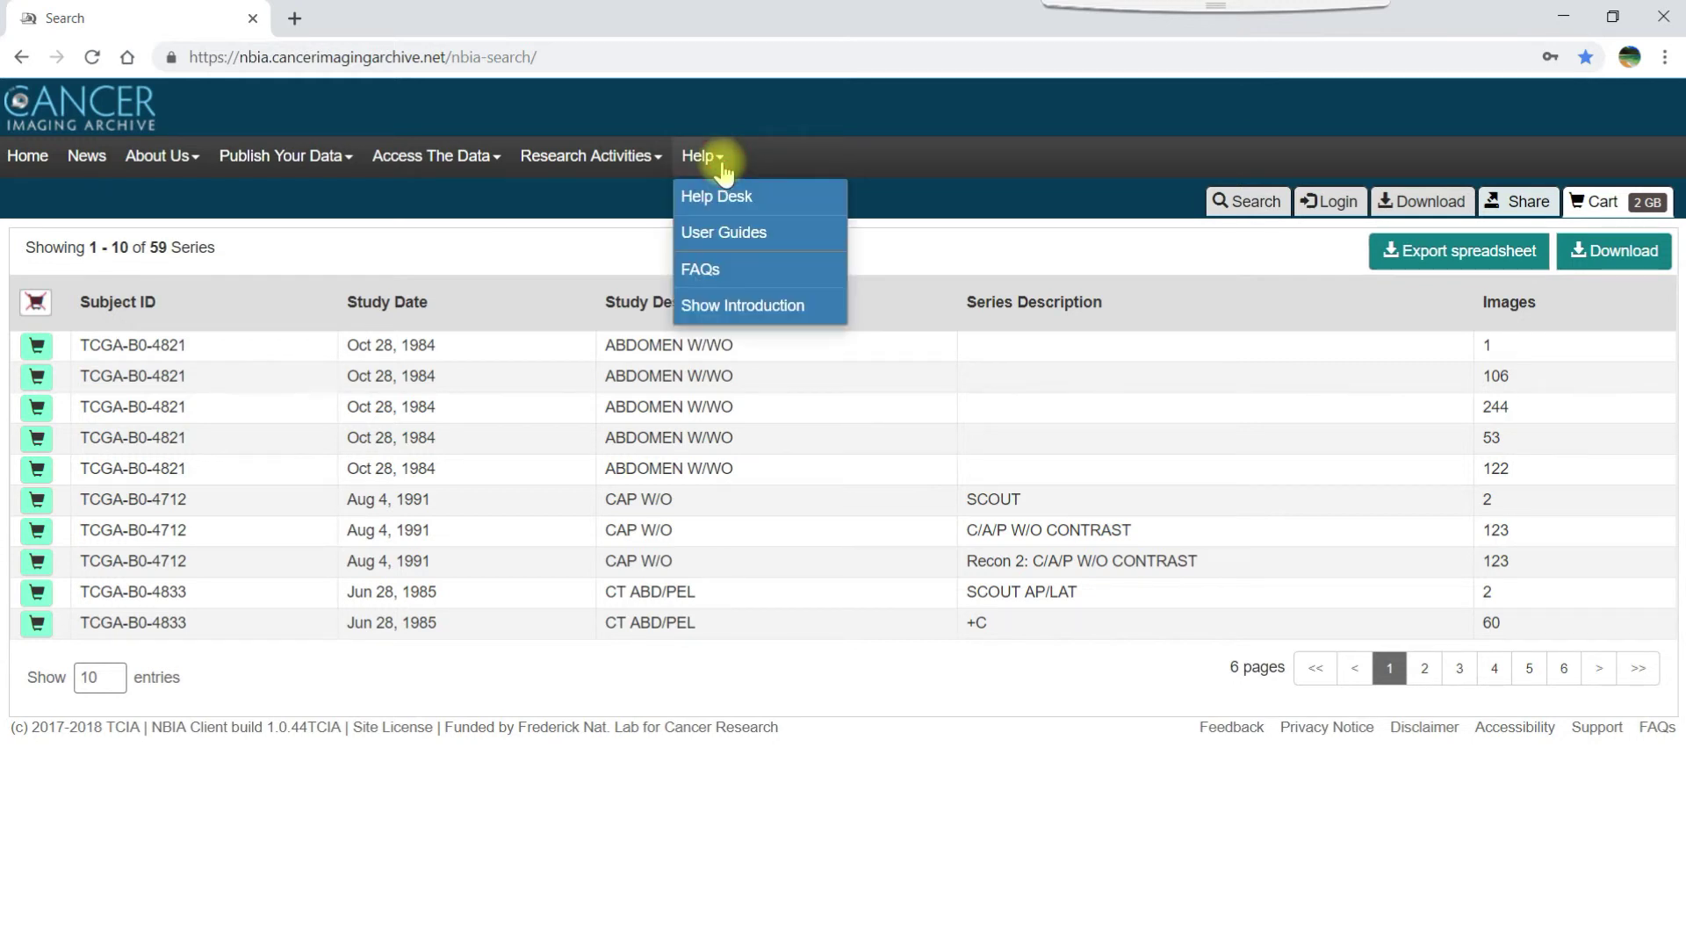